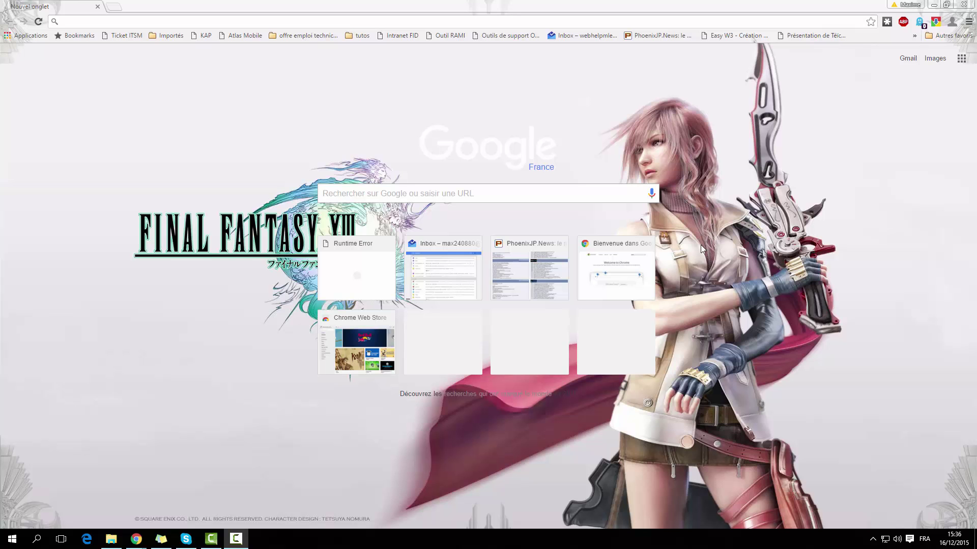
pyautogui.click(196, 23)
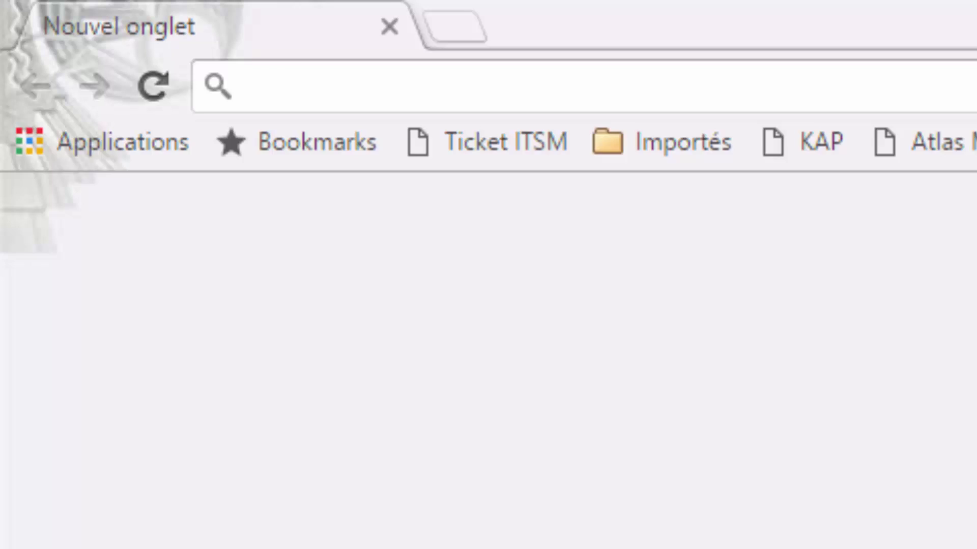
pyautogui.write('www.')
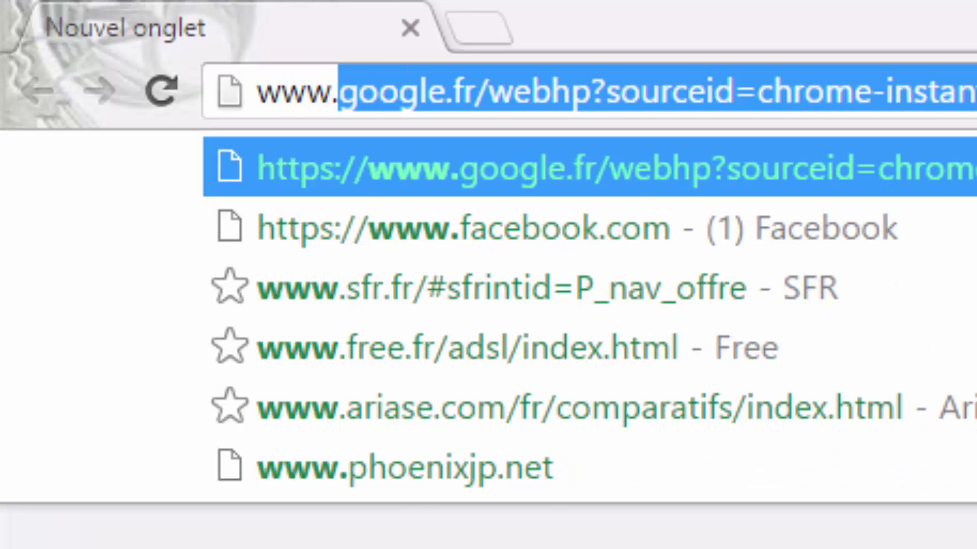
pyautogui.write('win')
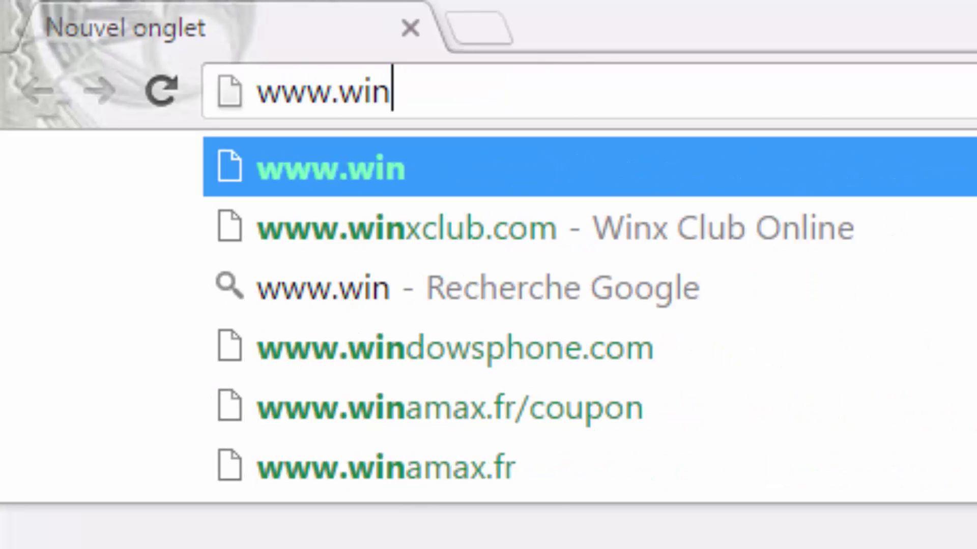
pyautogui.write('app')
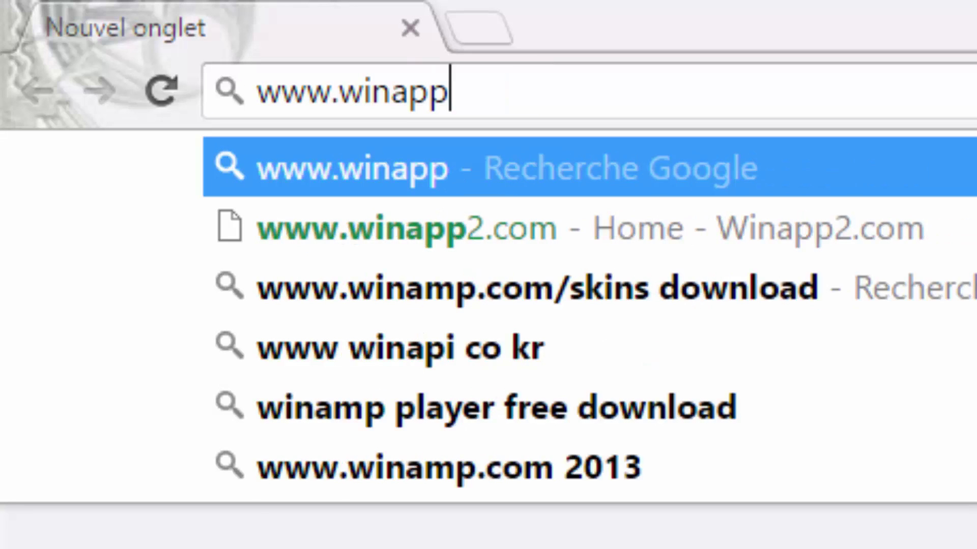
pyautogui.write('2.com')
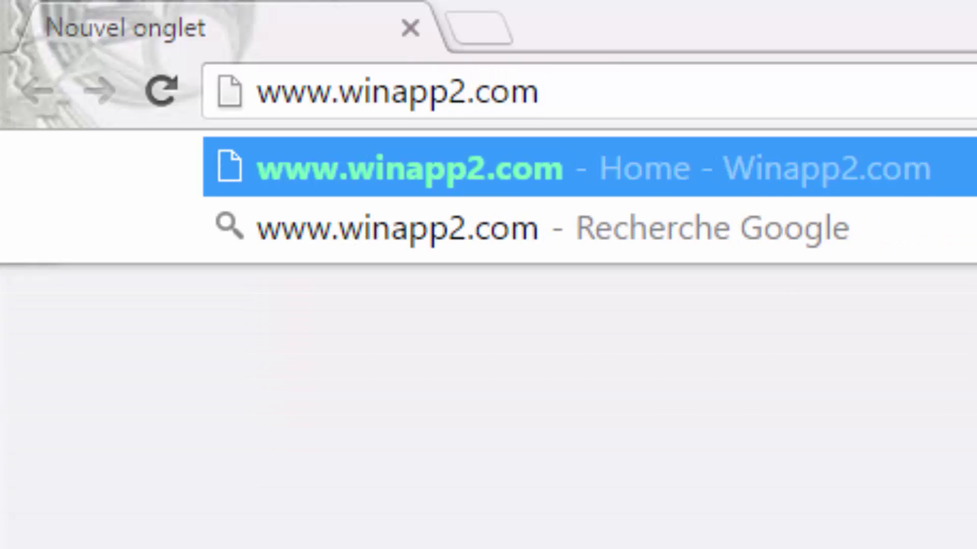
pyautogui.press('Return')
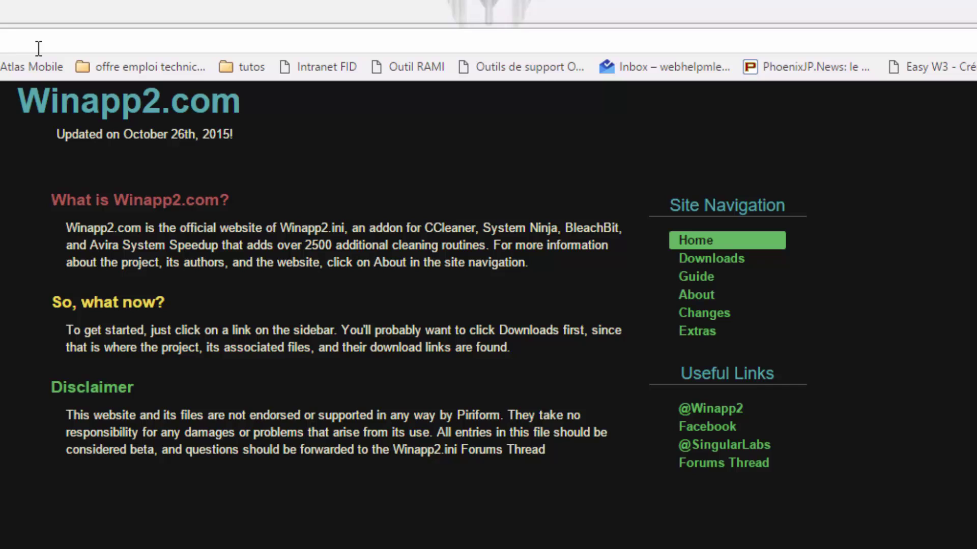
pyautogui.click(736, 264)
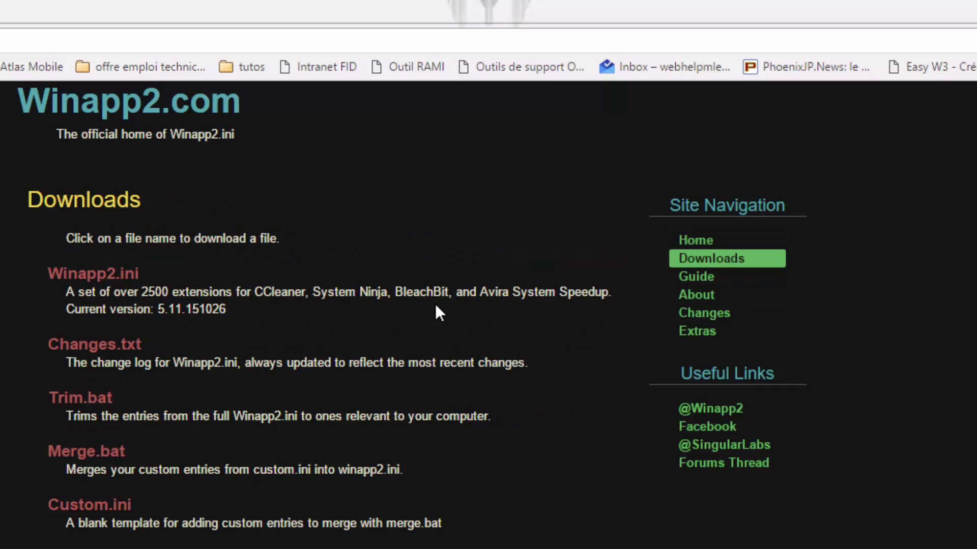
# Step: Look through the cleaning entries inside the Winapp2.ini file and return to the Downloads page
pyautogui.click(93, 277)
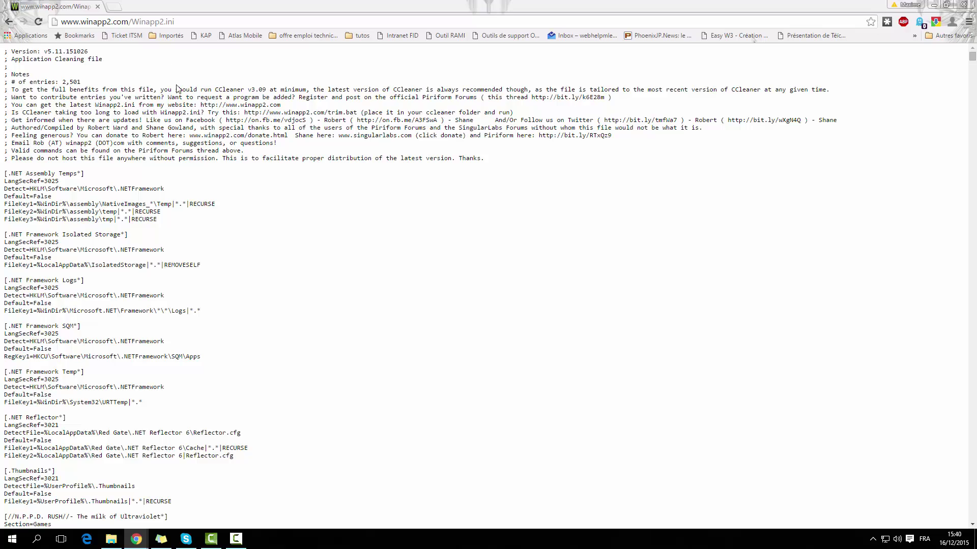
pyautogui.scroll(-6, 183, 109)
pyautogui.scroll(-15, 193, 132)
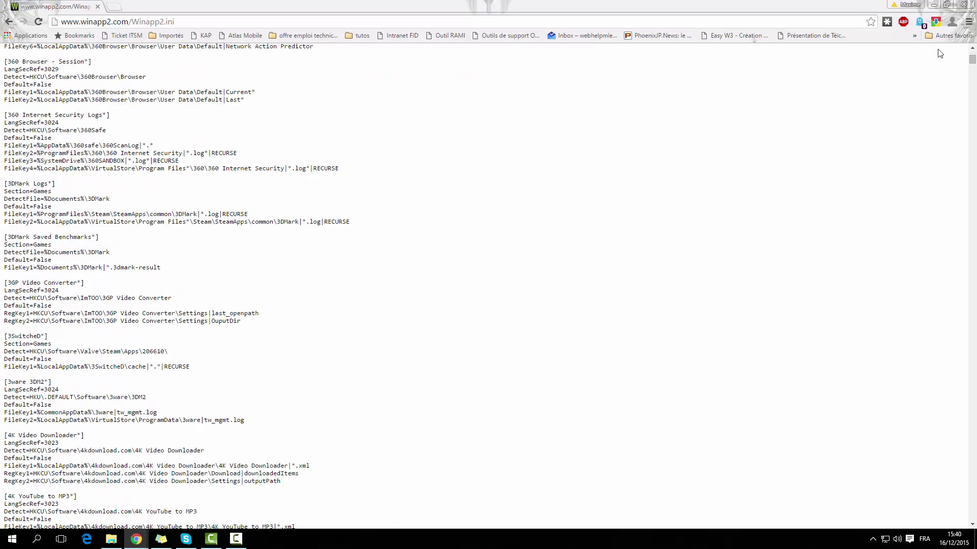
pyautogui.moveTo(971, 60); pyautogui.dragTo(950, 209)
pyautogui.press('Home')
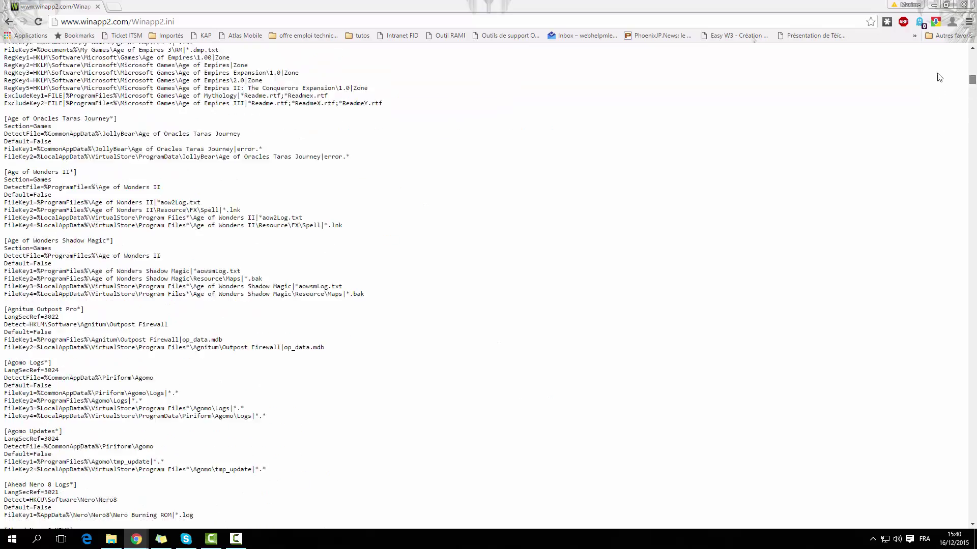
pyautogui.click(7, 21)
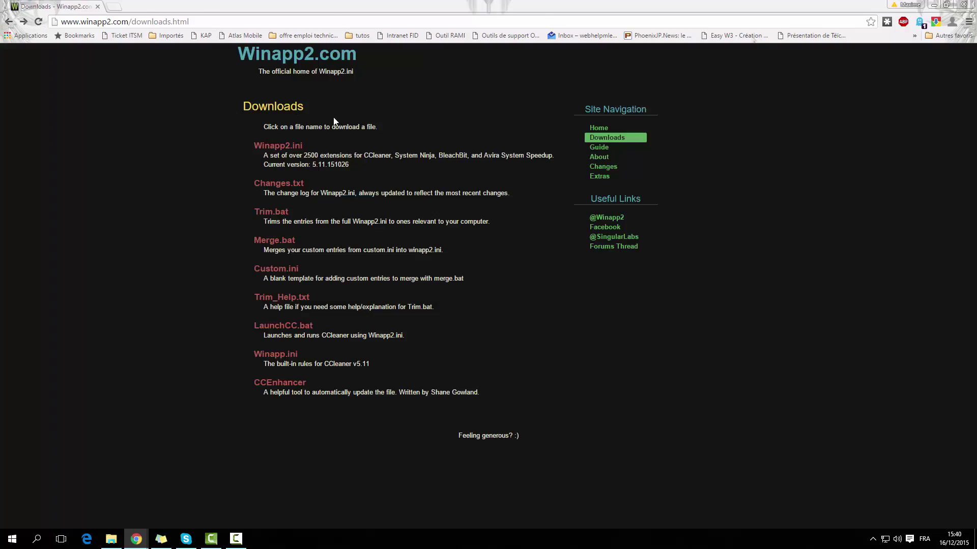
# Step: Save the linked Winapp2.ini file to the desktop (Bureau) under its original name
pyautogui.rightClick(283, 145)
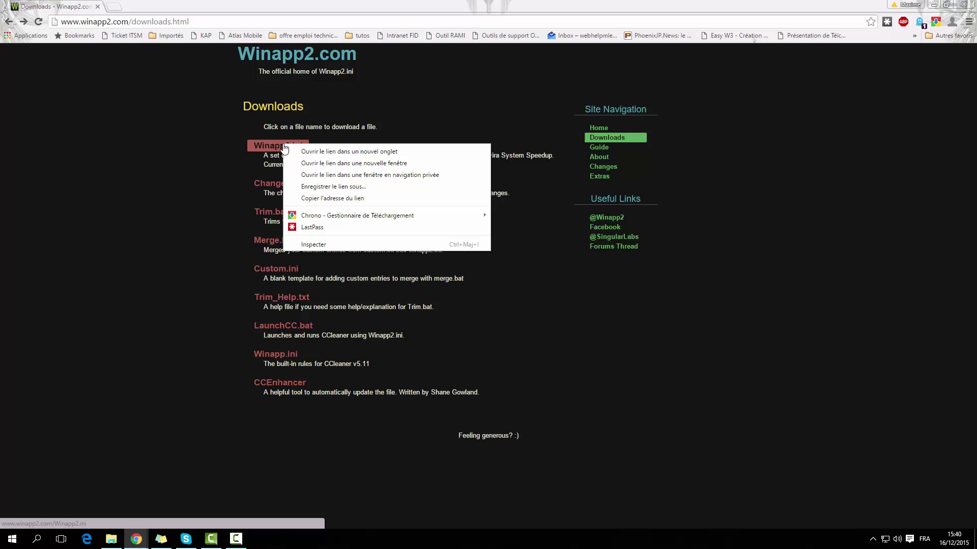
pyautogui.click(313, 187)
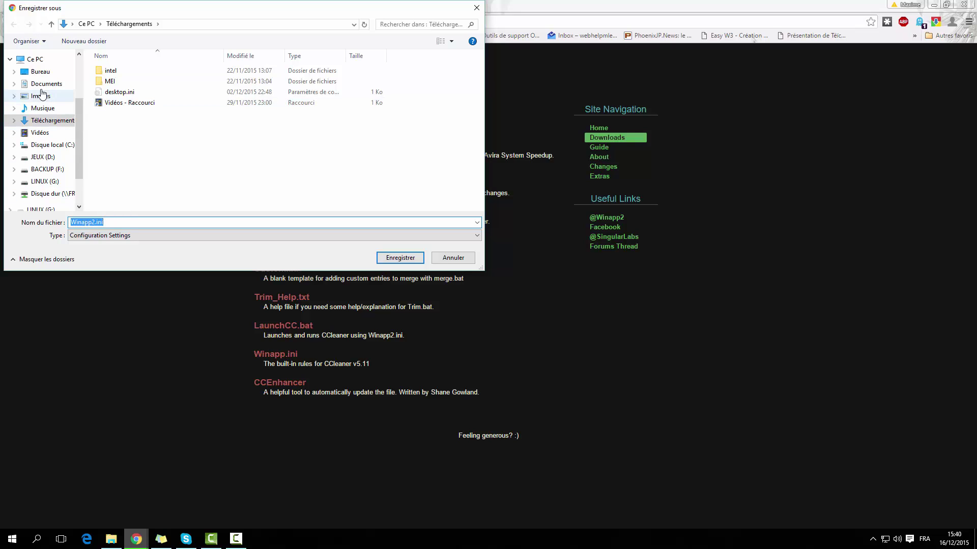
pyautogui.click(40, 72)
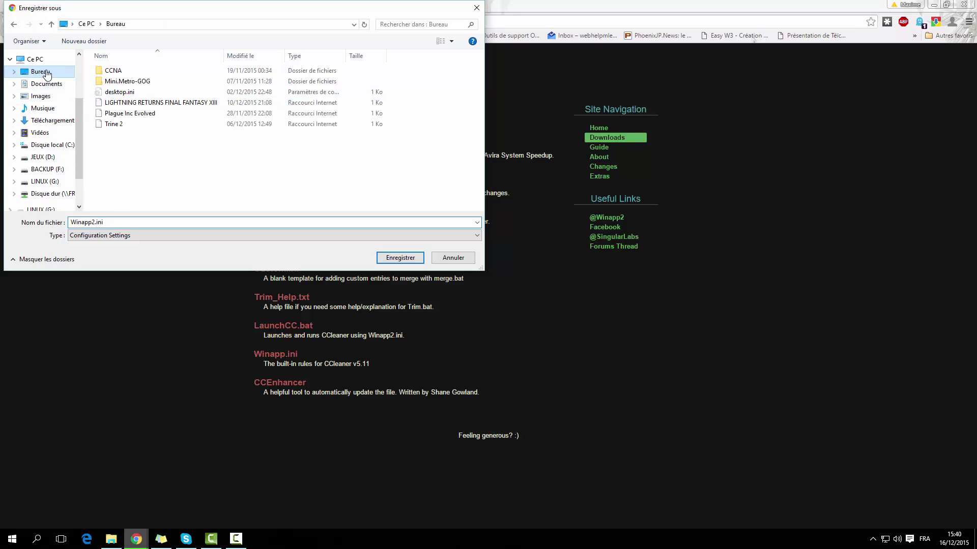
pyautogui.click(398, 258)
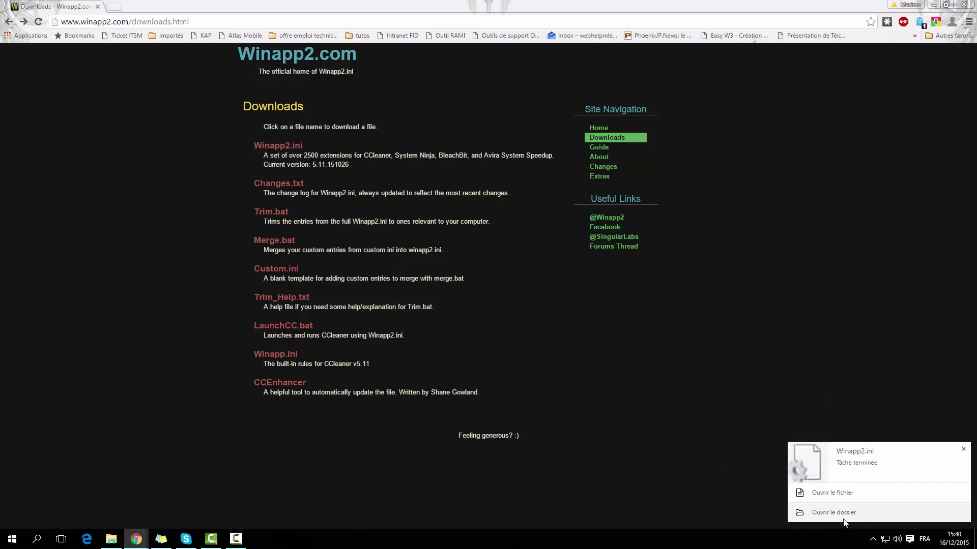
# Step: In File Explorer, move Winapp2.ini from the desktop into the CCleaner program folder, replacing the existing file and granting administrator permission
pyautogui.click(121, 538)
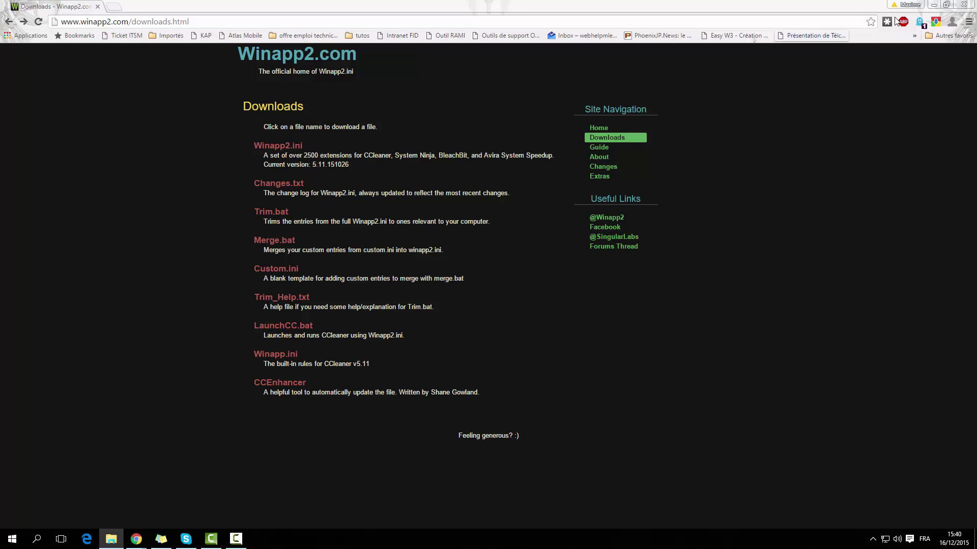
pyautogui.click(934, 5)
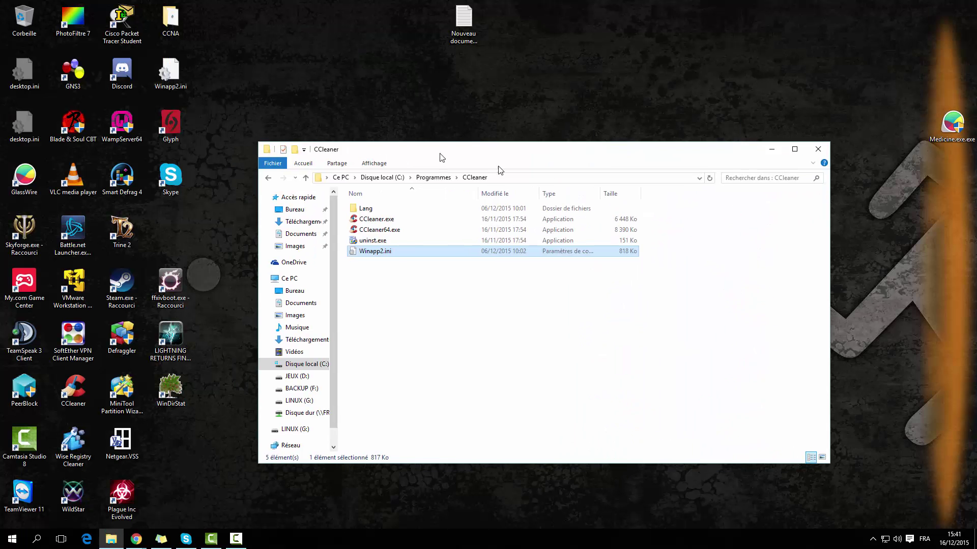
pyautogui.moveTo(432, 158); pyautogui.dragTo(565, 183)
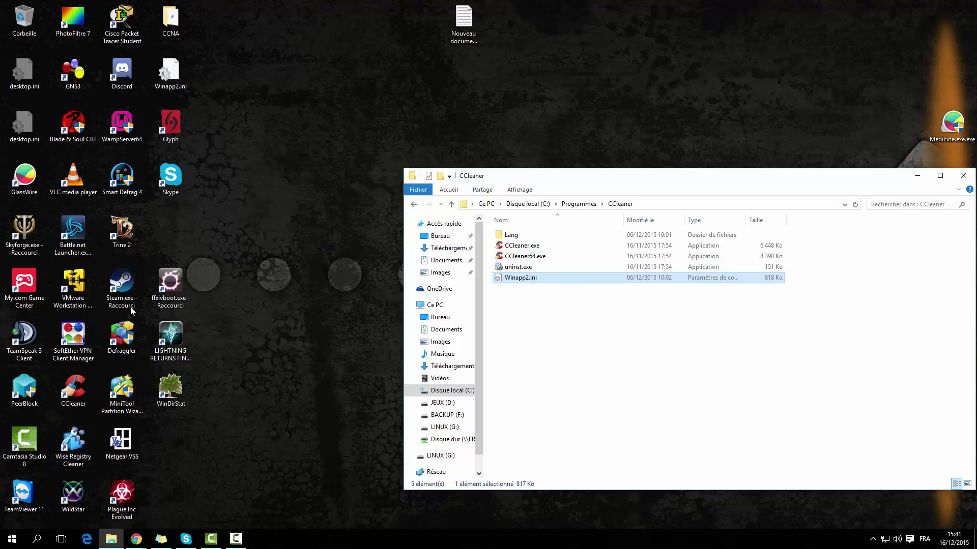
pyautogui.moveTo(177, 92); pyautogui.dragTo(604, 337)
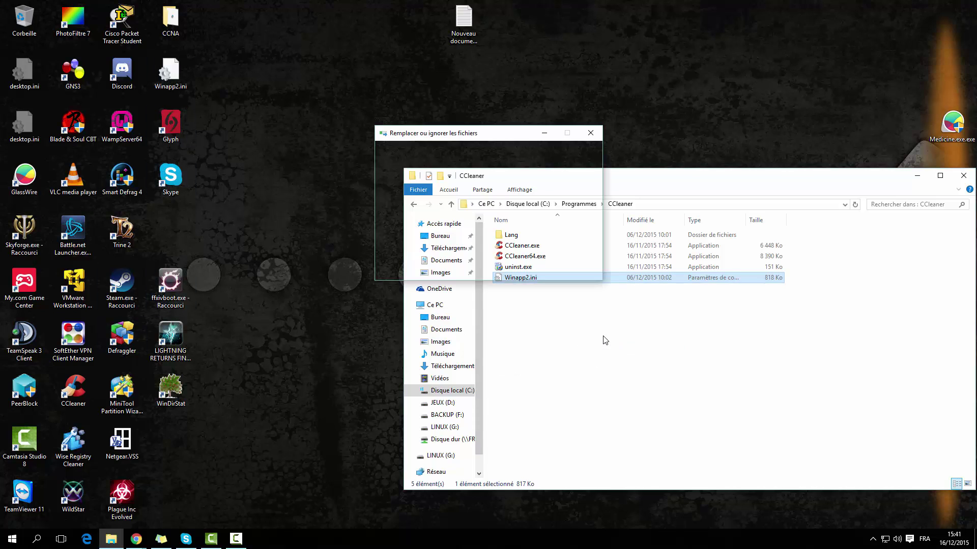
pyautogui.click(464, 203)
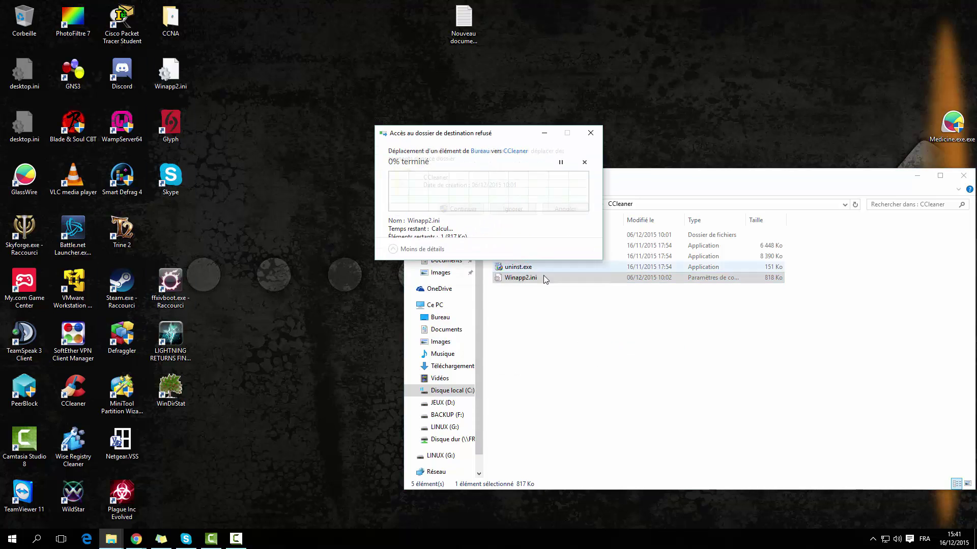
pyautogui.click(453, 210)
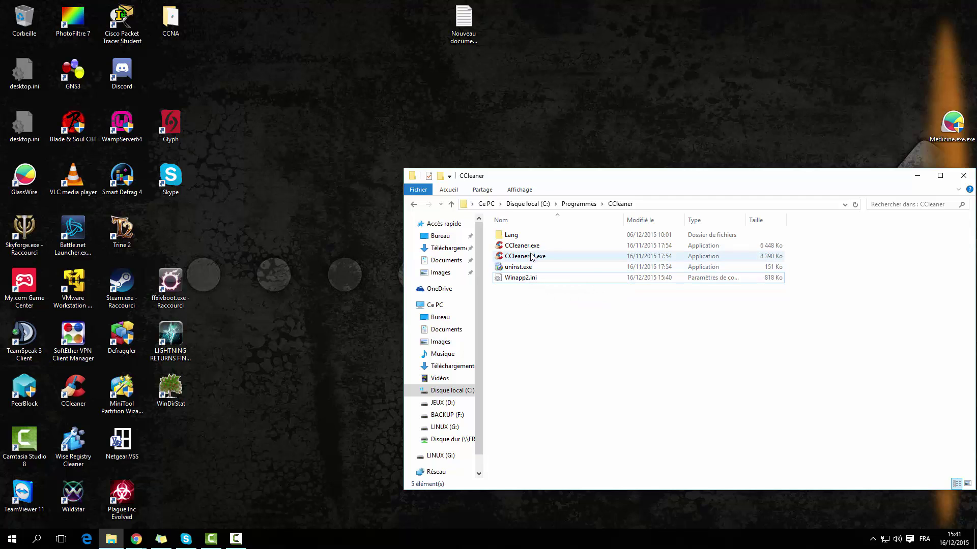
# Step: Run CCleaner64.exe as administrator and review the cleaning rules listed for Applications
pyautogui.rightClick(535, 260)
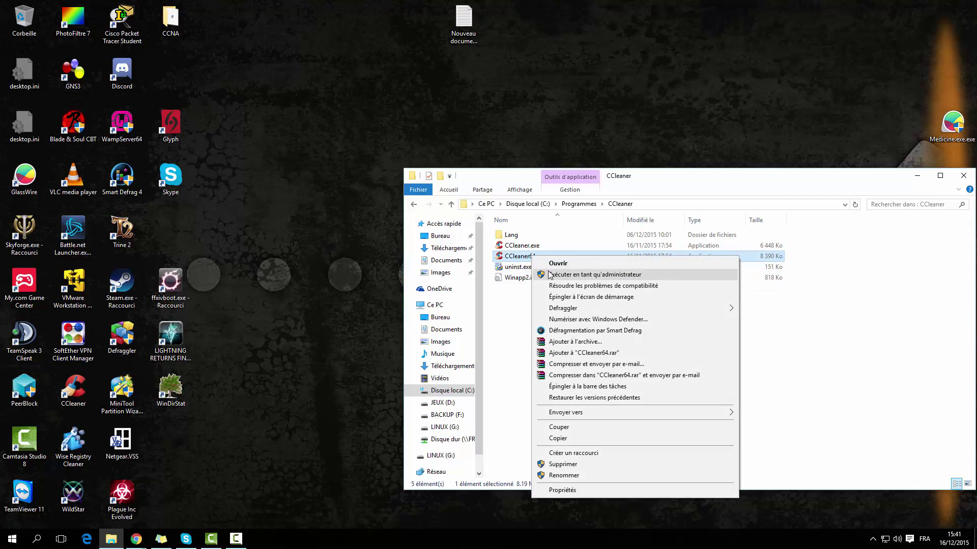
pyautogui.click(557, 274)
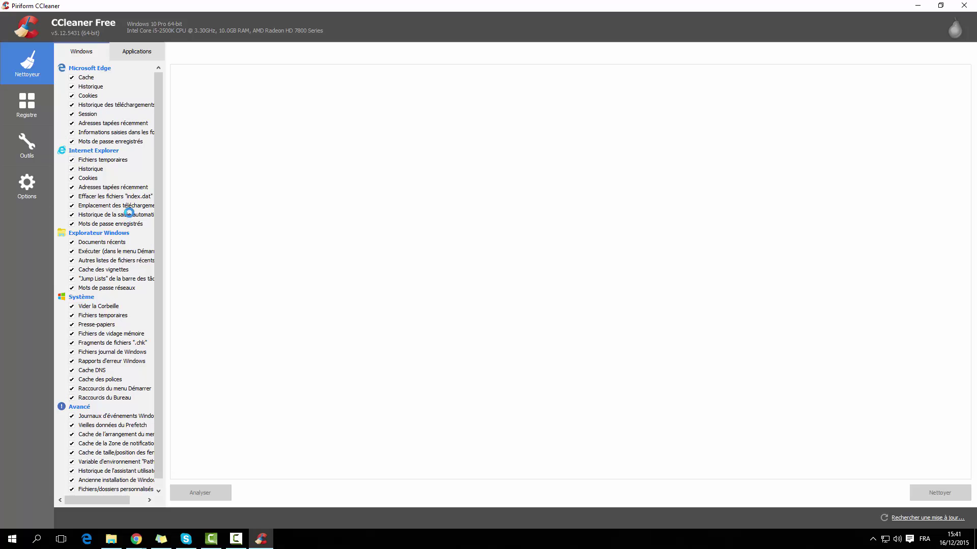
pyautogui.click(137, 56)
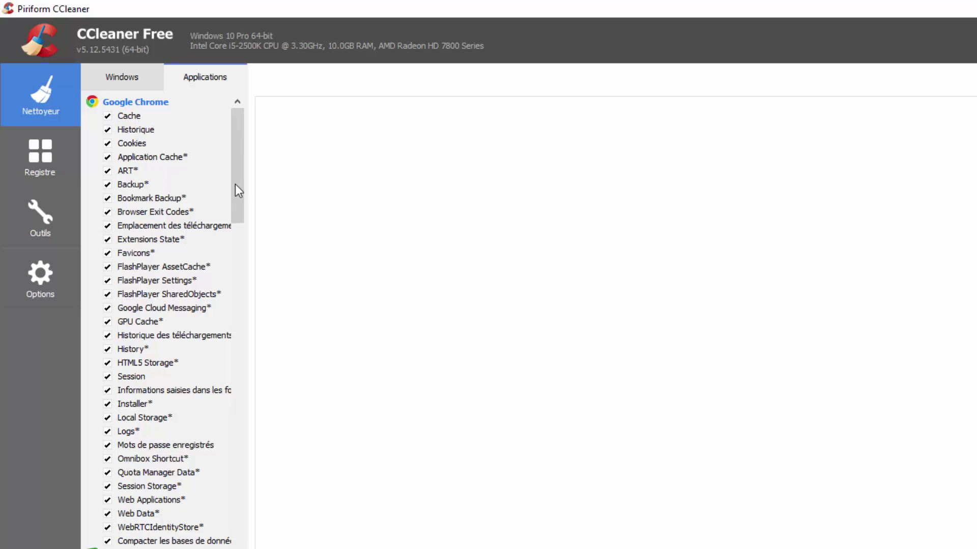
pyautogui.moveTo(235, 184); pyautogui.dragTo(203, 365)
# Step: Analyse the system, letting CCleaner close Google Chrome, and permanently clean the files found
pyautogui.click(191, 493)
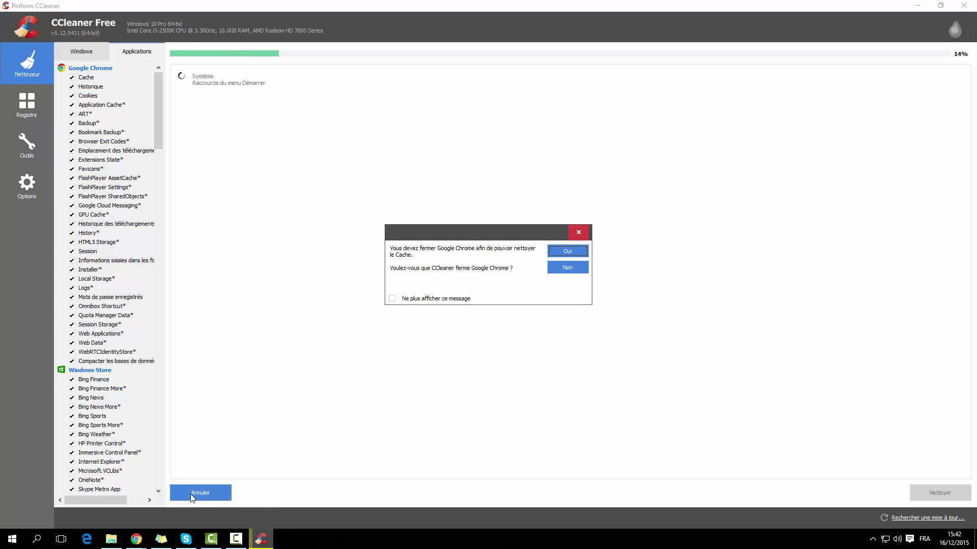
pyautogui.click(566, 252)
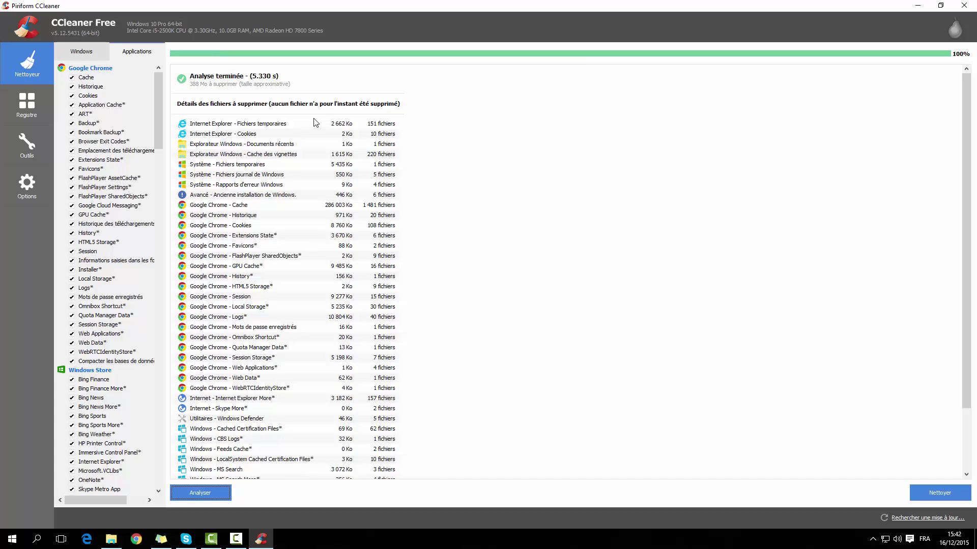
pyautogui.click(918, 489)
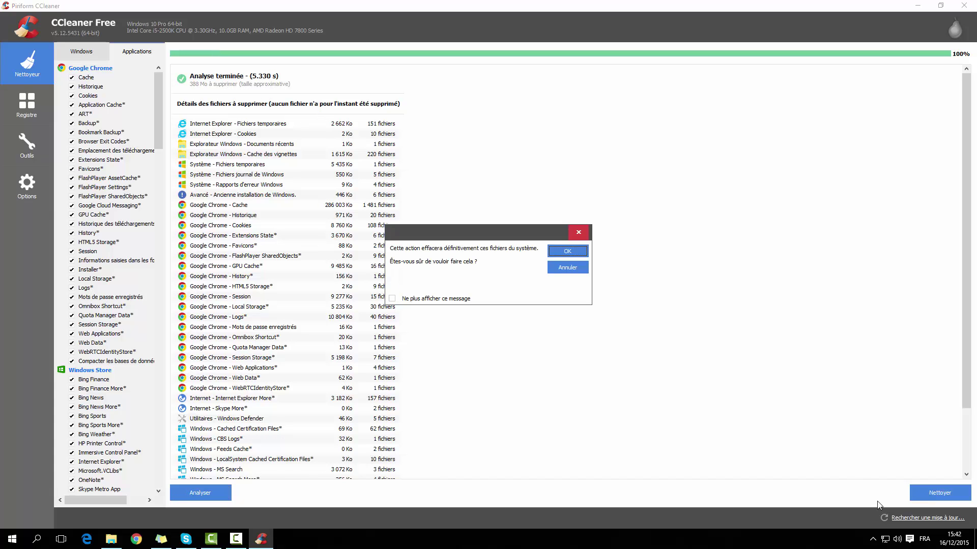
pyautogui.click(579, 249)
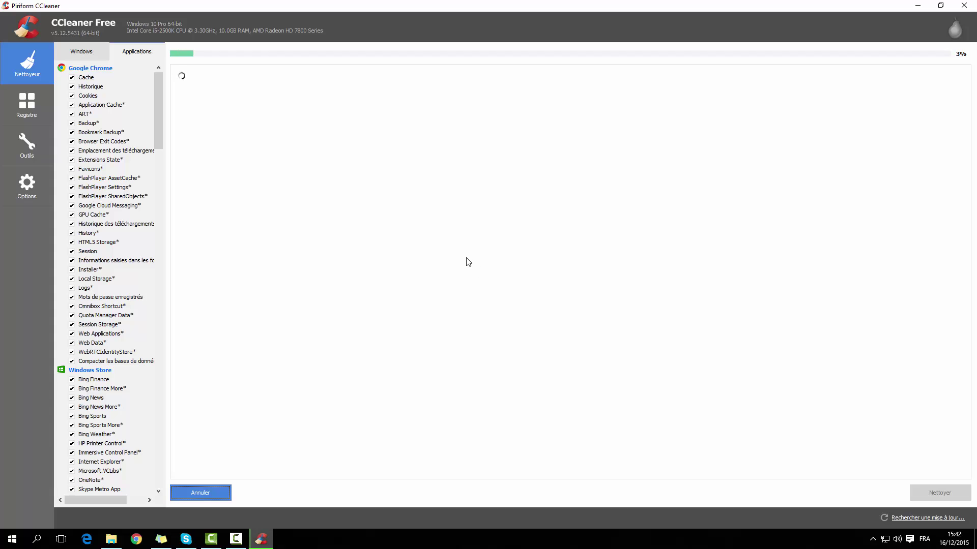